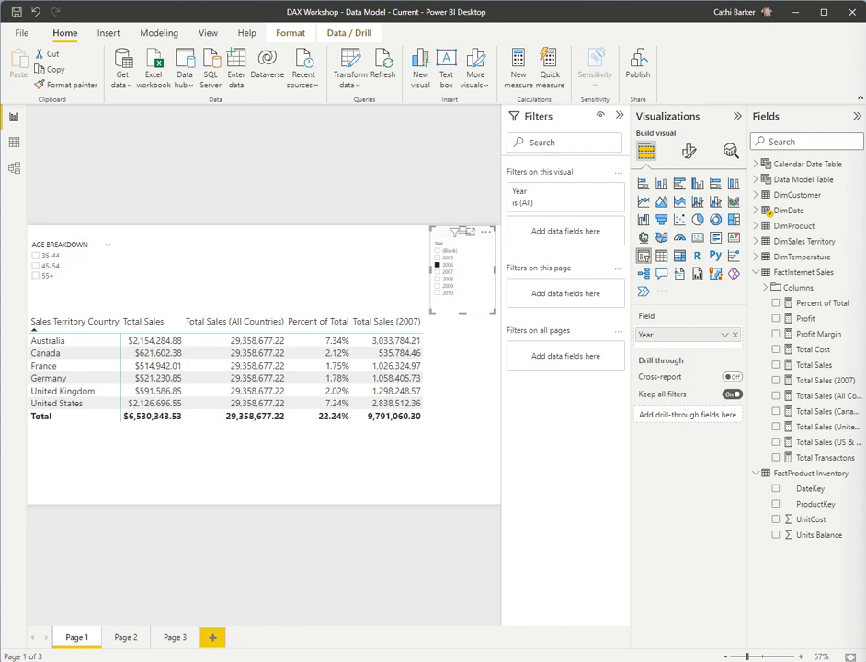
Step: On Page 3, remove the United States, Canada and US & Canada sales measures from the year table
left_click(177, 641)
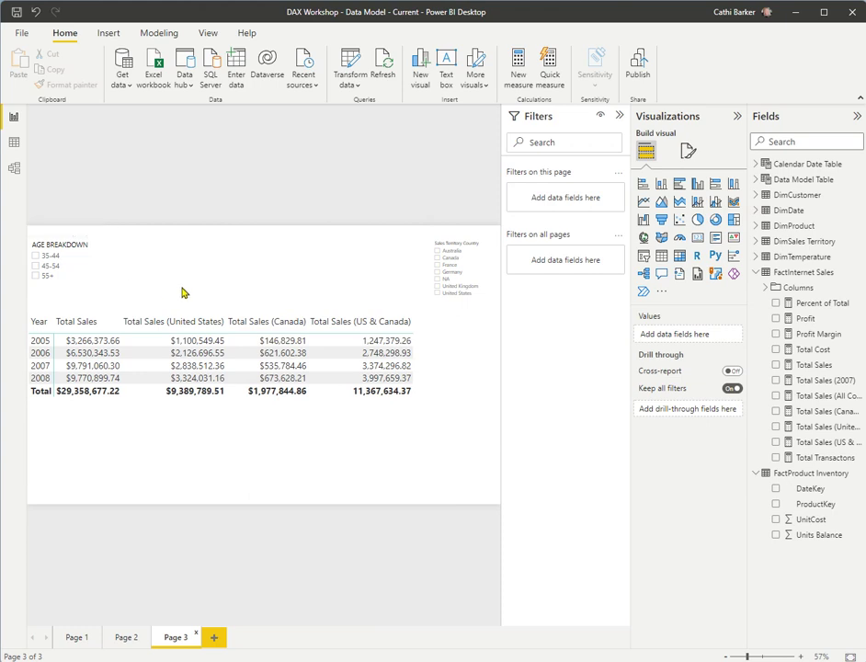
left_click(271, 312)
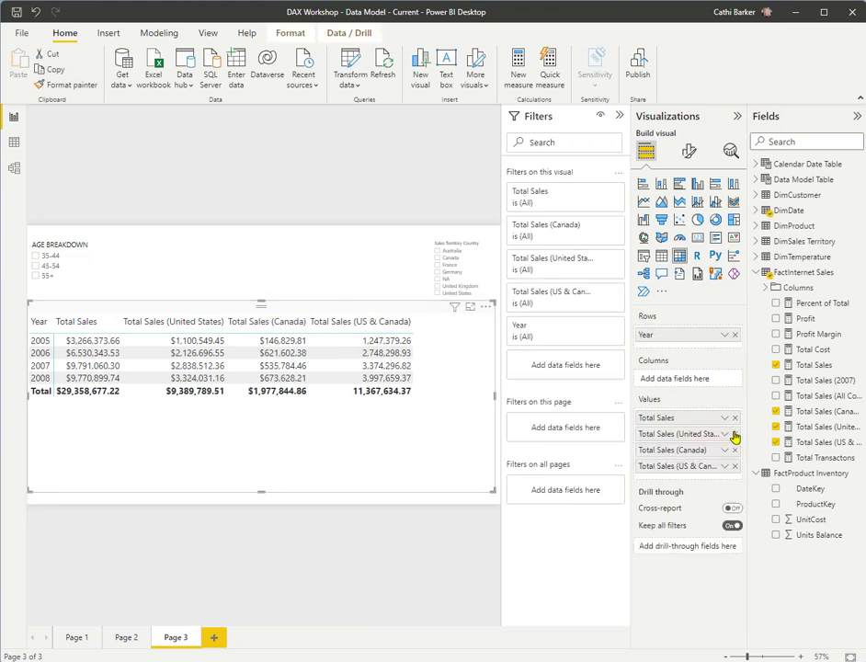
left_click(734, 434)
left_click(734, 434)
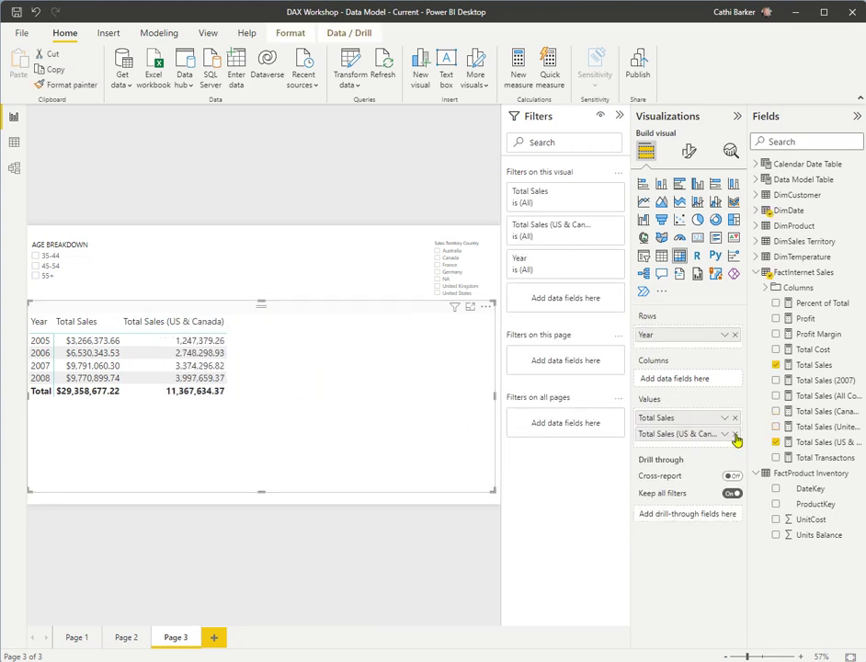
left_click(735, 434)
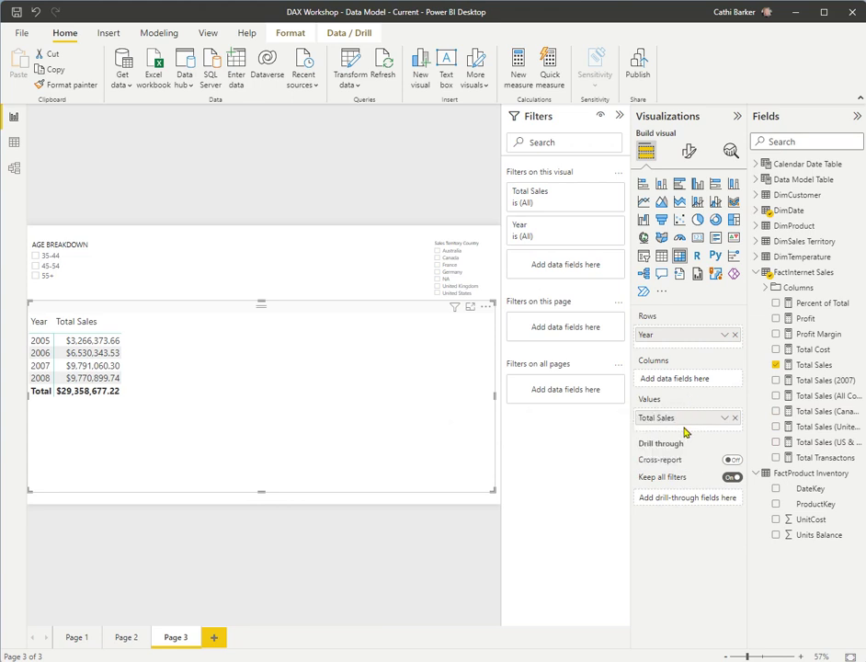
Step: Start a new FactInternet Sales measure 'YTD Sales=' using the TOTALYTD function
right_click(817, 276)
left_click(775, 286)
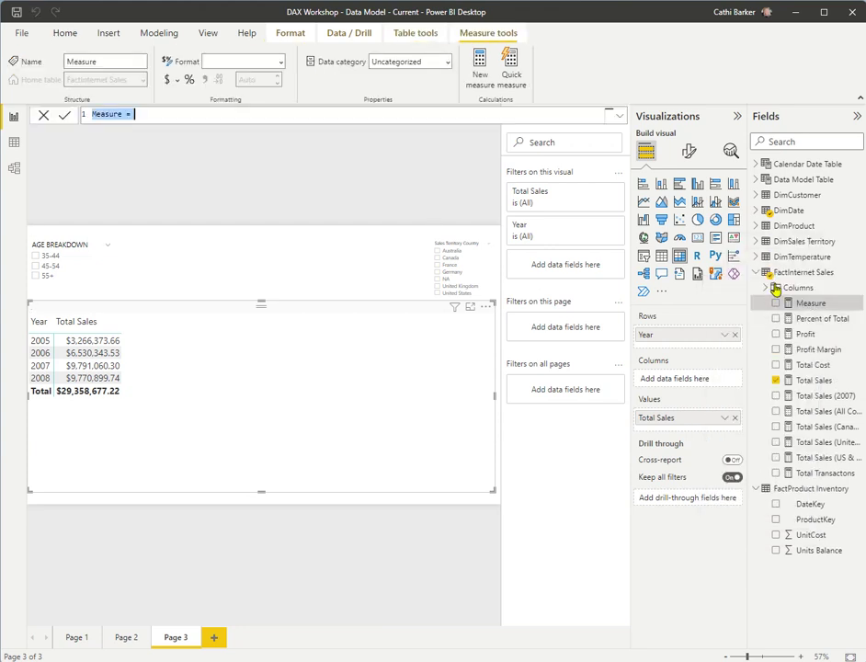
type("YTD Sales=")
key("shift+Return")
type("total")
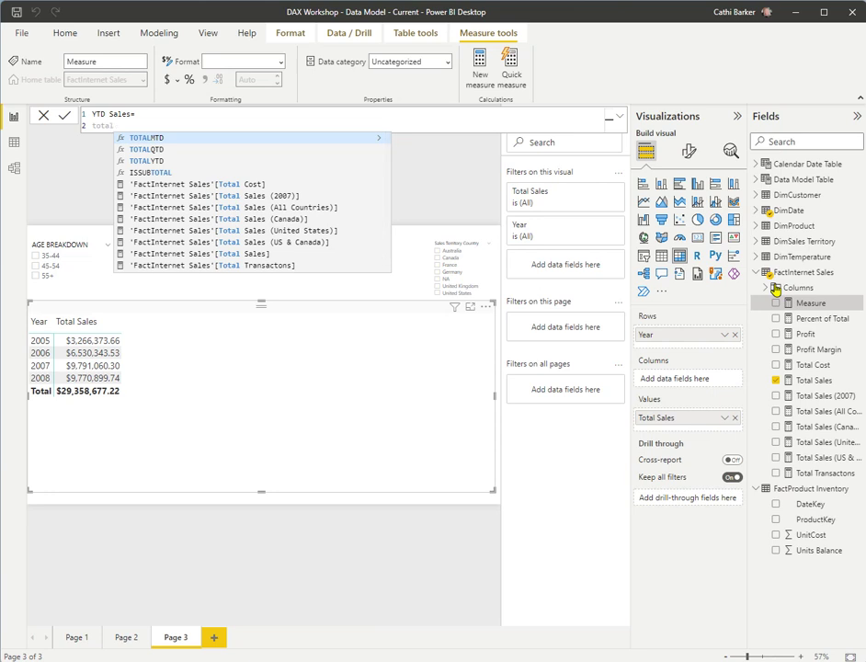
key("Down")
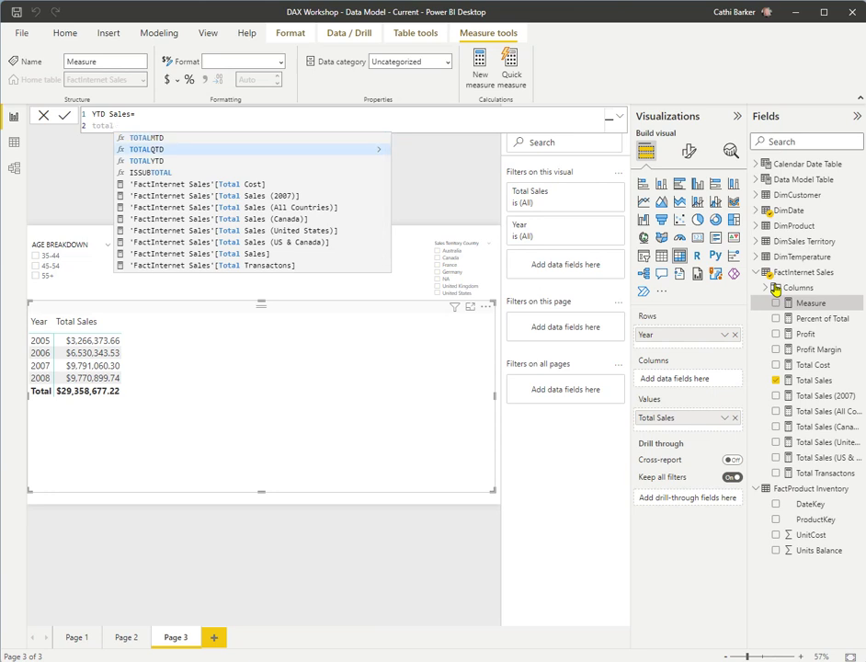
key("Down")
key("Tab")
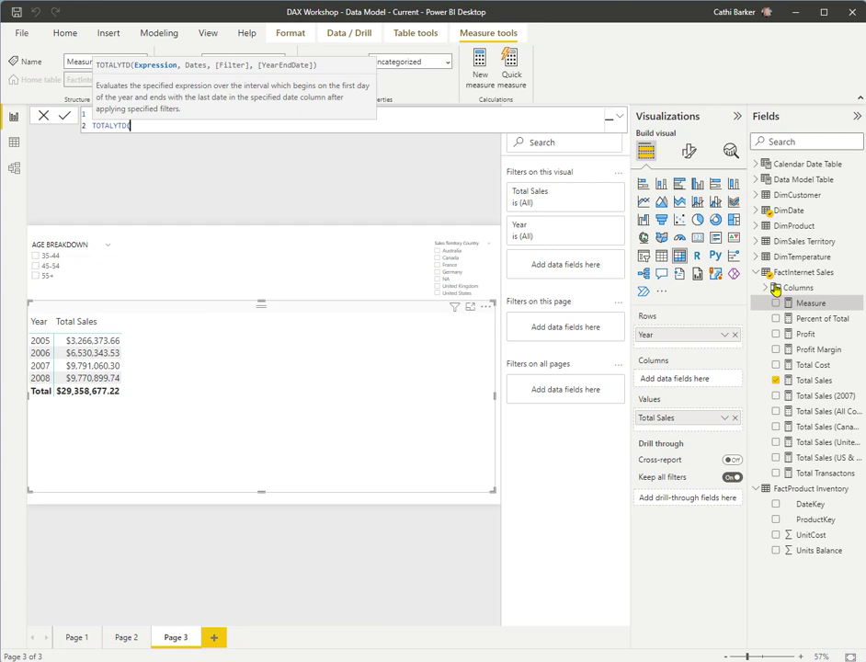
Step: Give TOTALYTD the arguments [Total Sales] and DimDate[Date] and close the formula
type("[")
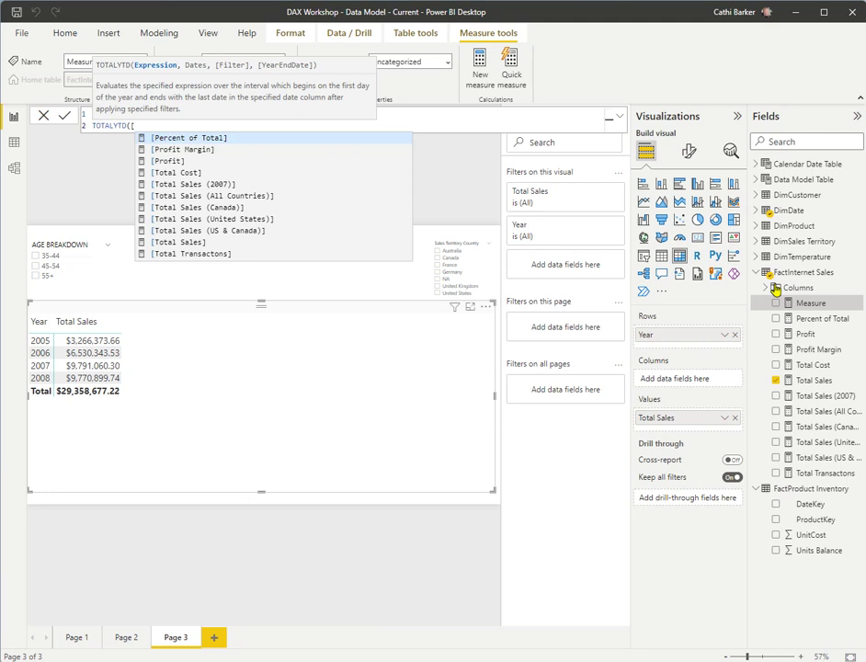
key("Down")
key("Down")
key("Down")
key("Down")
key("Down")
key("Down")
key("Down")
key("Down")
key("Down")
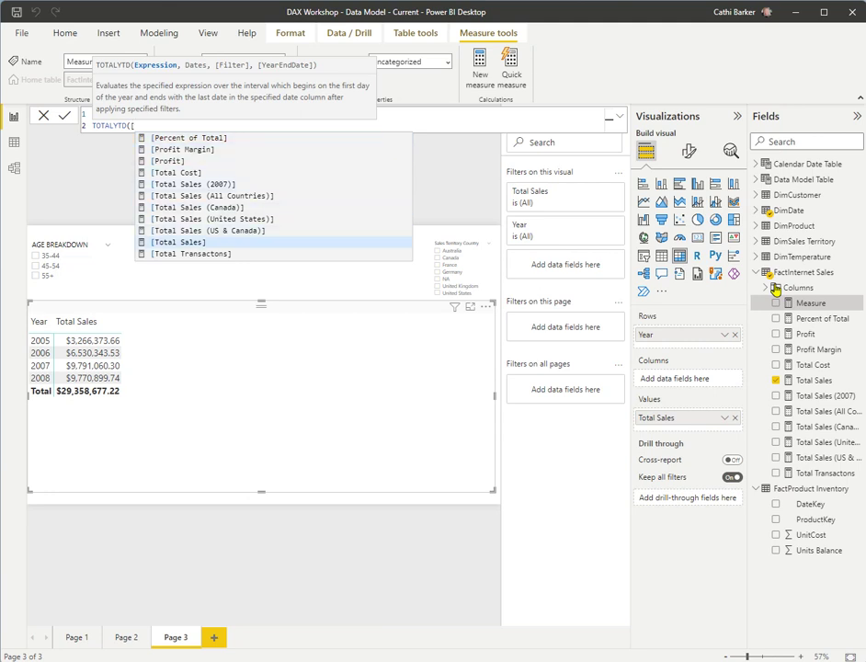
key("Tab")
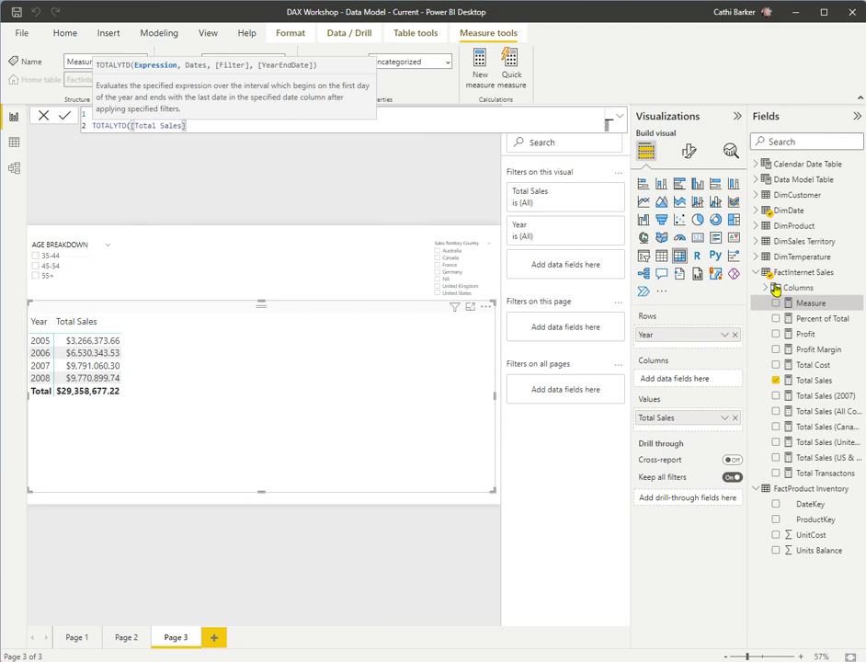
type(",date")
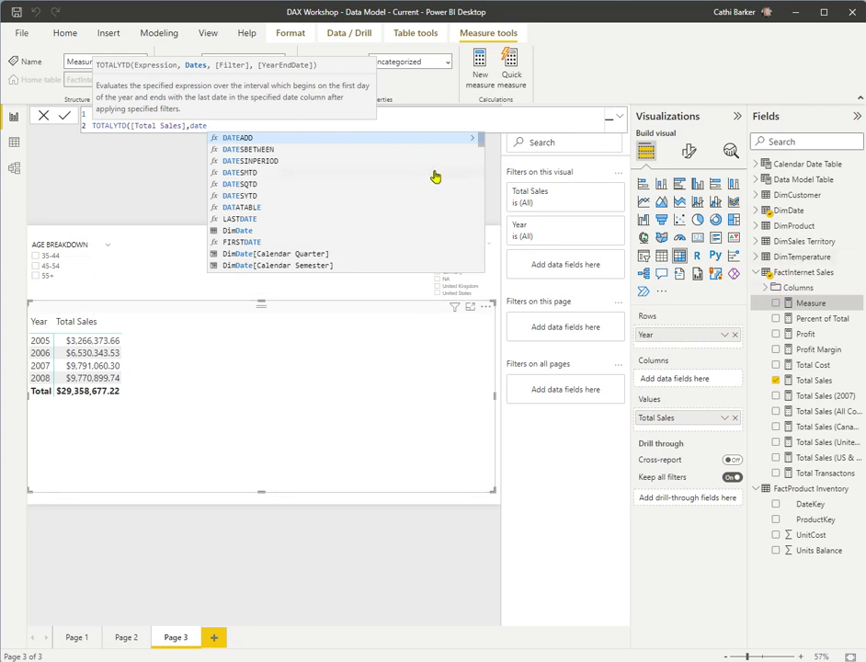
scroll(410, 246, "down", 2)
scroll(366, 258, "down", 2)
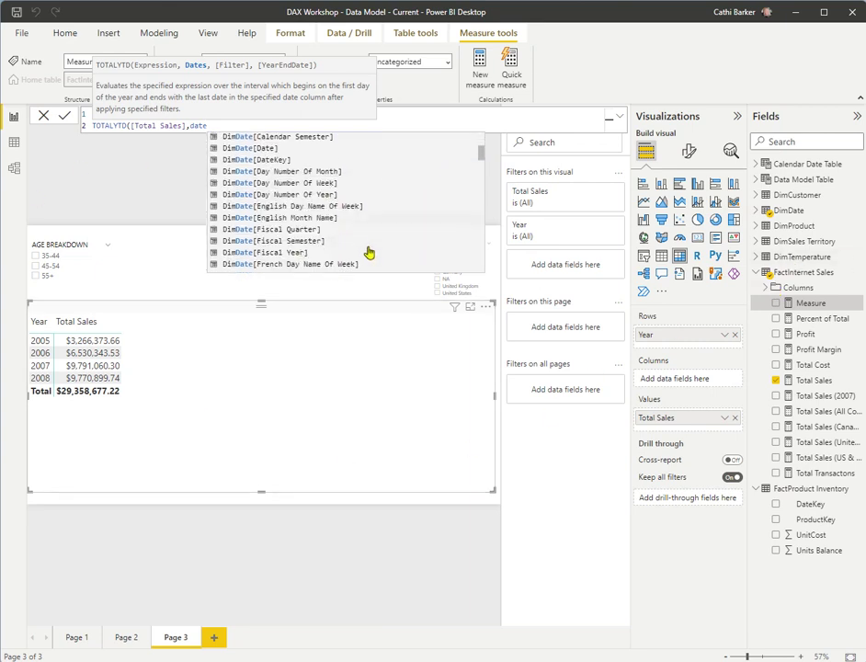
scroll(369, 251, "down", 2)
scroll(368, 251, "up", 2)
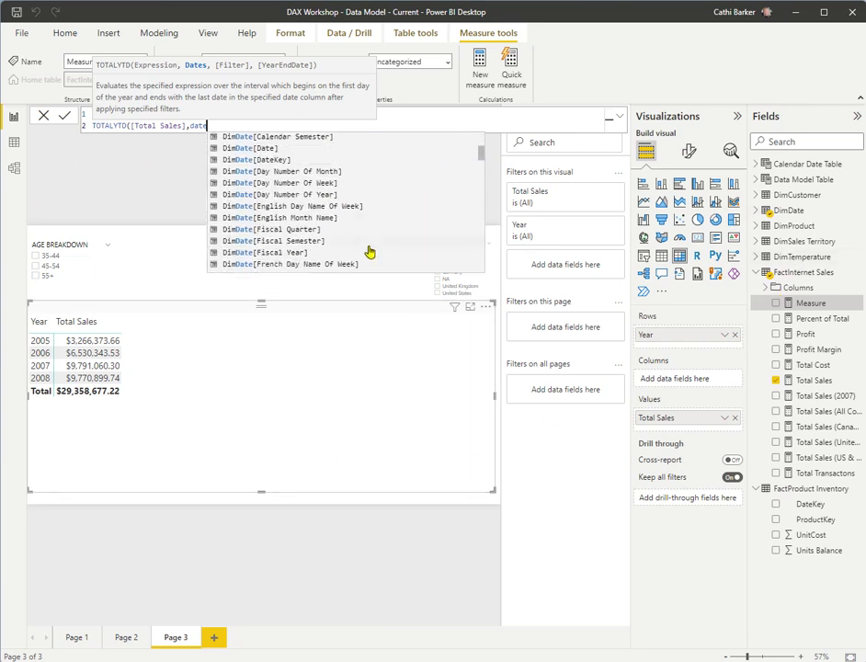
left_click(278, 149)
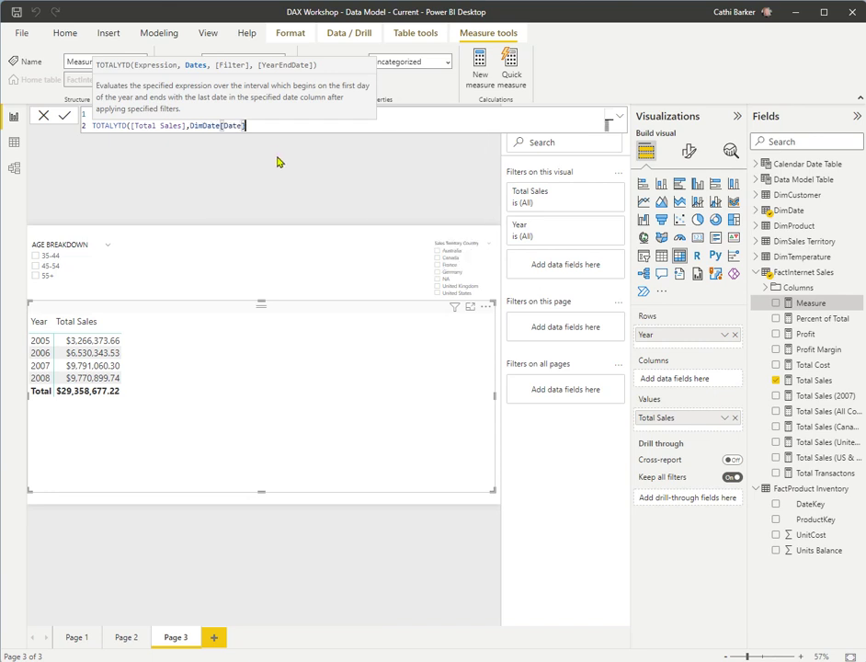
type(")")
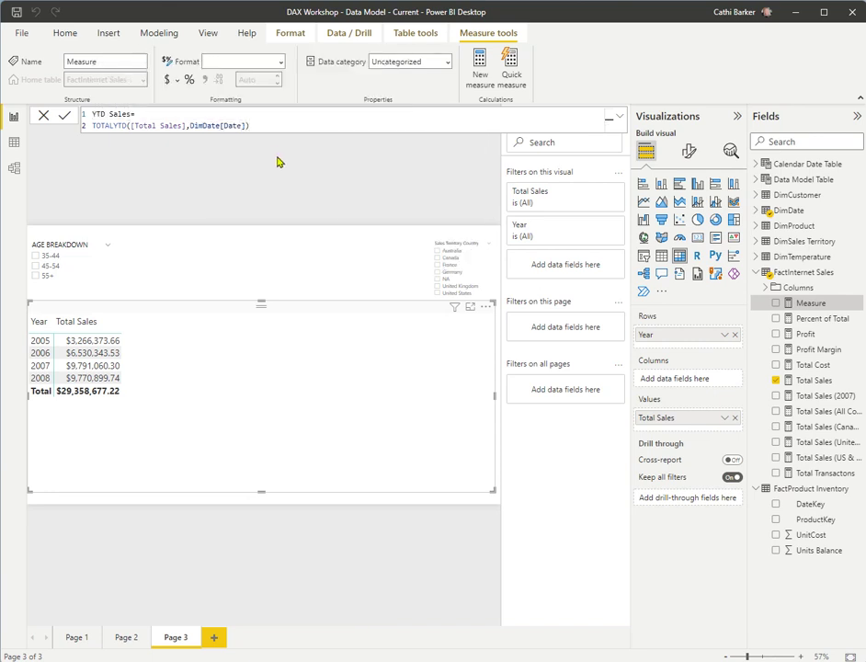
Step: Commit YTD Sales, format it as Currency, and add it as a column in the Page 3 table
key("Return")
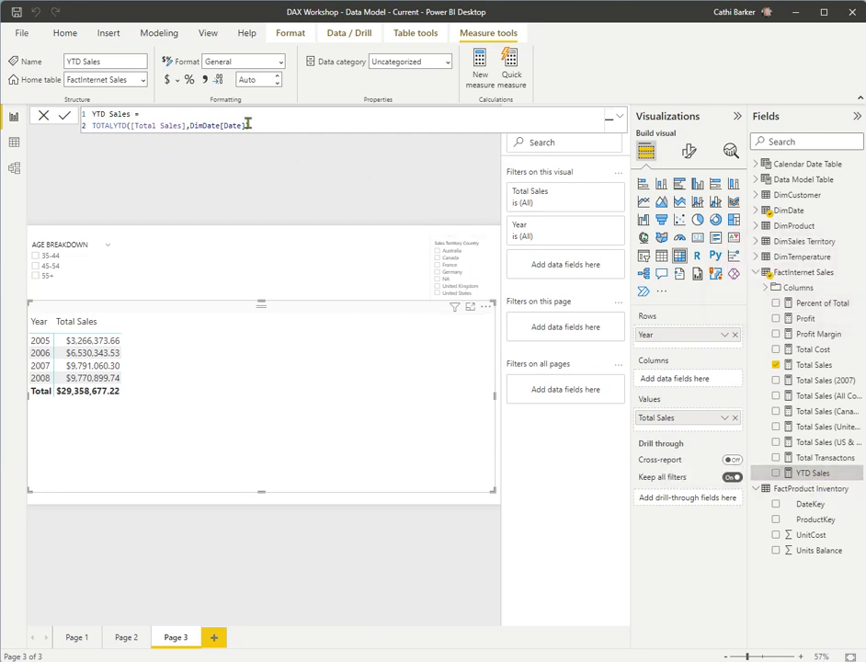
left_click(176, 80)
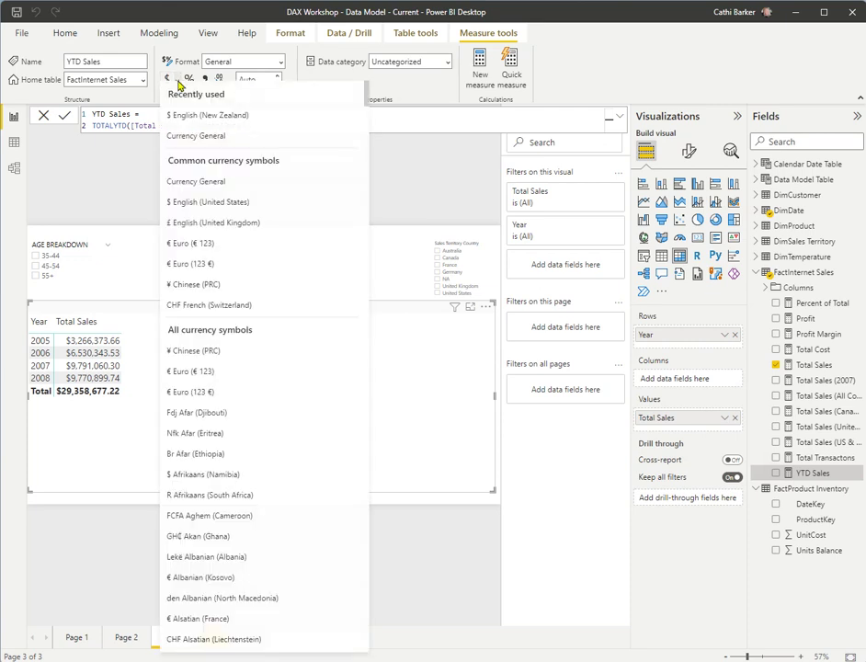
key("Escape")
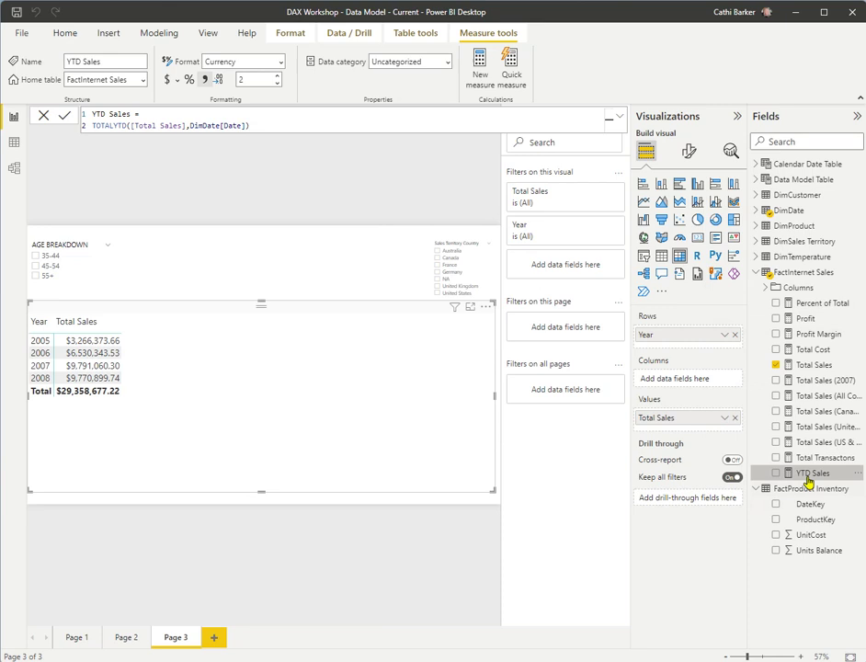
left_click_drag(807, 476, 226, 340)
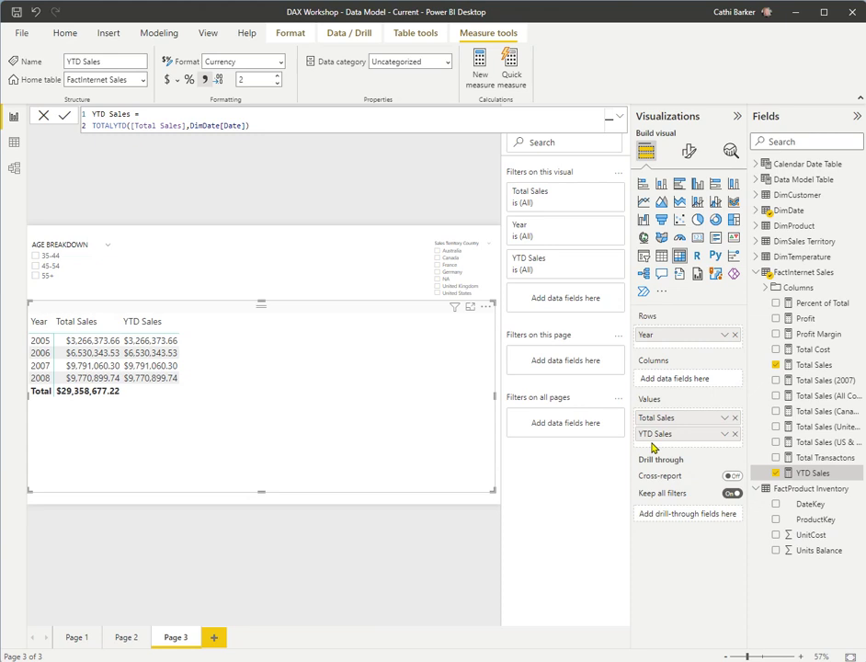
Step: Add DimDate's Calendar Quarter and English Month Name to the matrix rows beneath Year
left_click(754, 273)
left_click(757, 211)
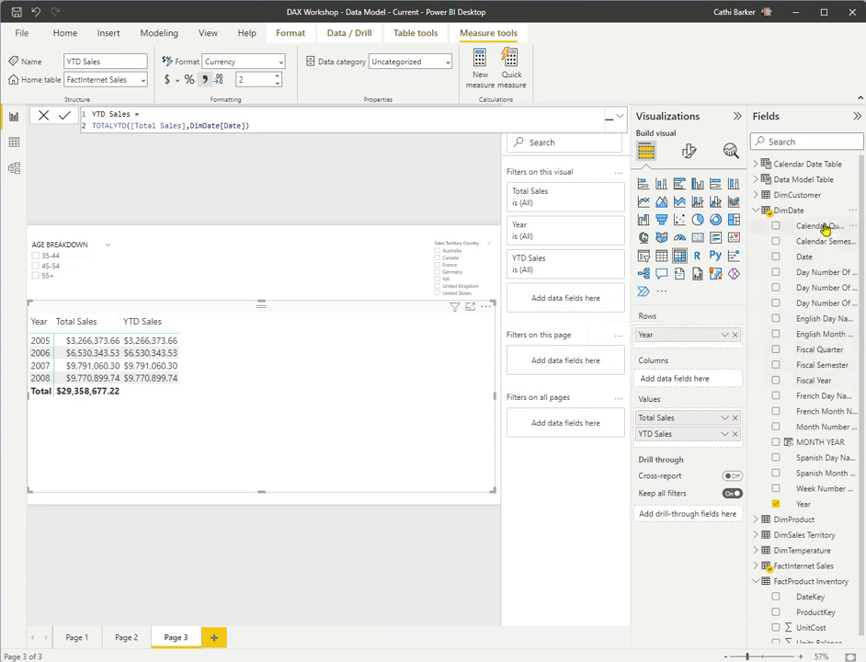
left_click_drag(773, 225, 711, 349)
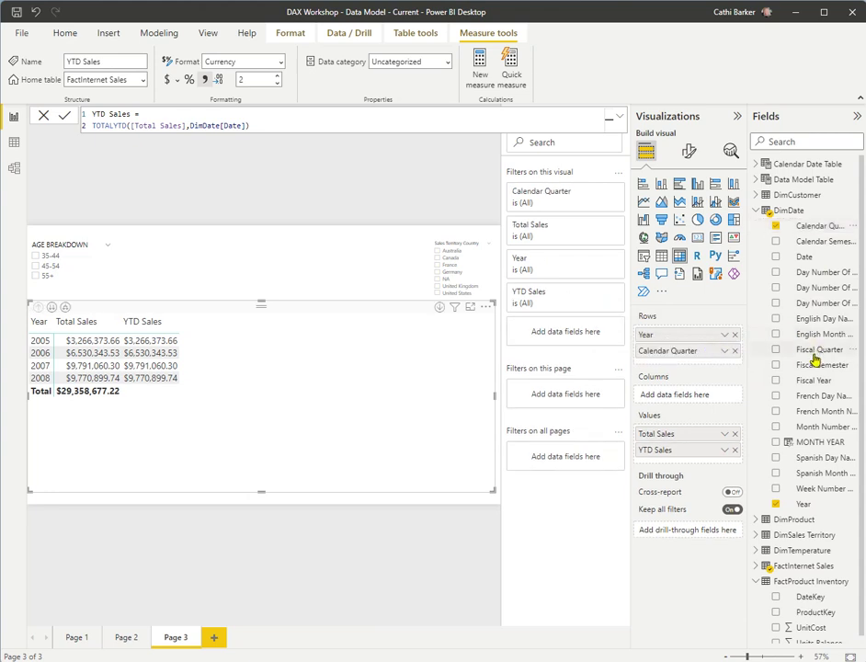
left_click_drag(789, 333, 707, 367)
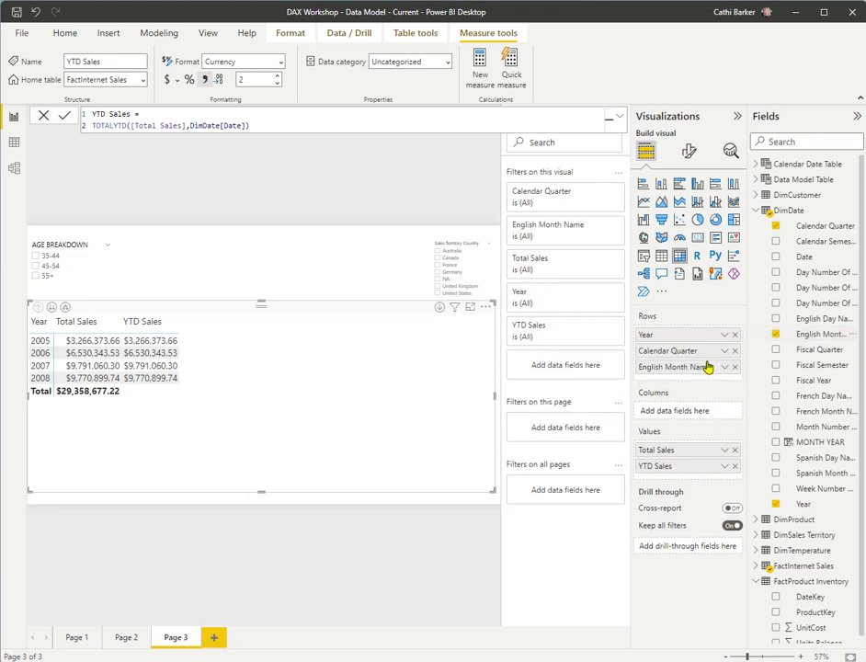
Step: Expand every year to show its quarters and narrow the matrix from both sides
left_click(65, 308)
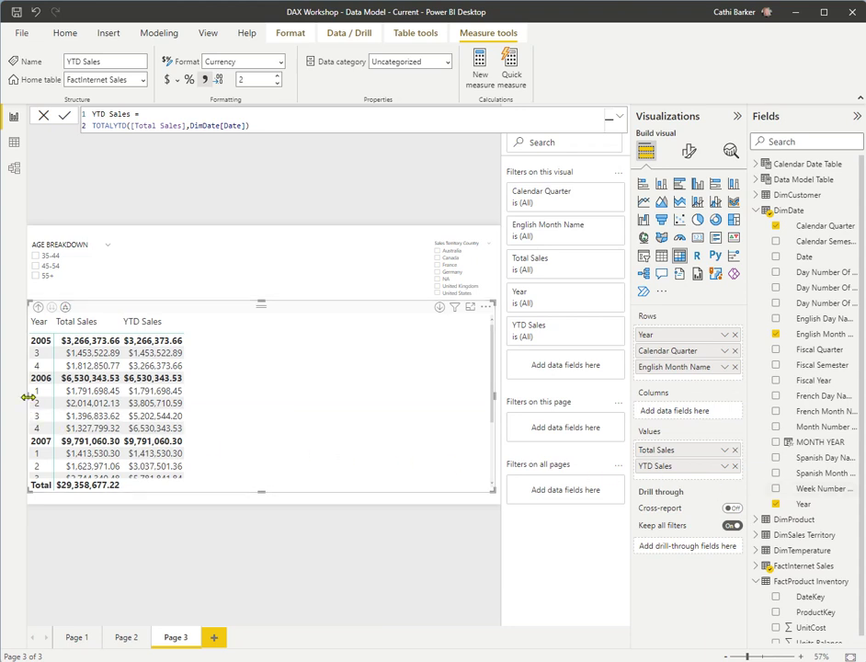
left_click_drag(28, 396, 120, 399)
left_click_drag(495, 400, 295, 404)
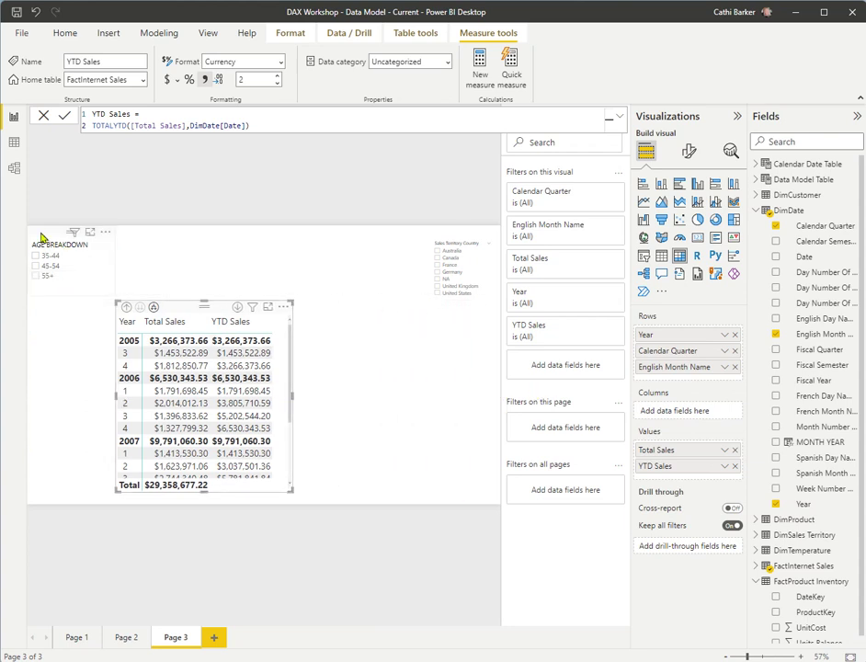
Step: Move the AGE BREAKDOWN slicer right of the matrix, make the matrix taller, and shift it left
left_click_drag(41, 238, 448, 313)
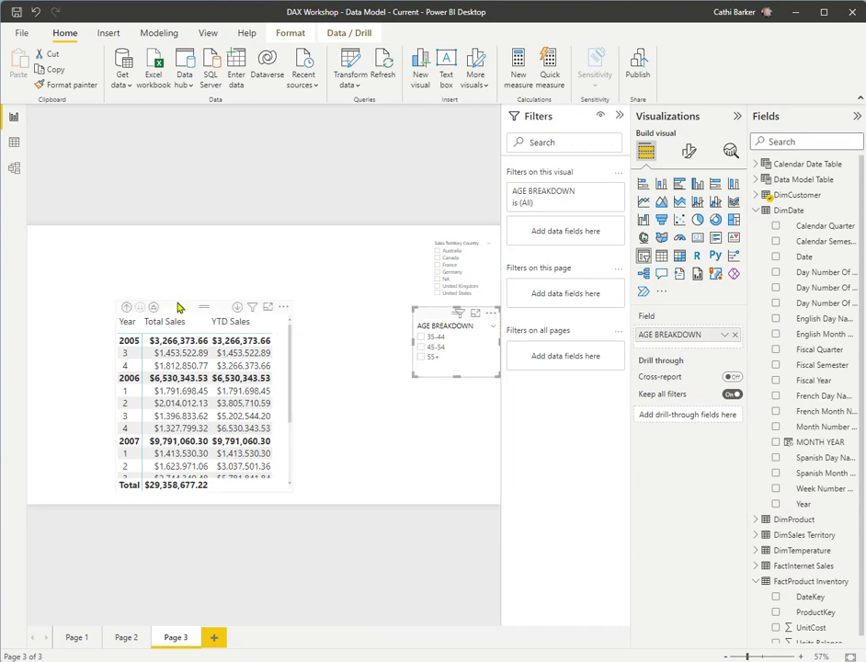
left_click(178, 307)
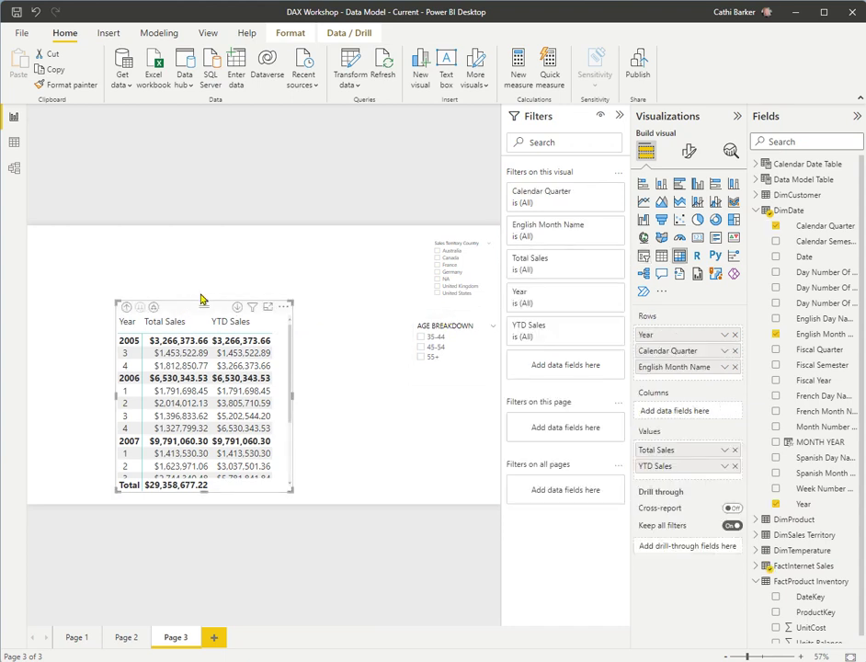
left_click_drag(202, 299, 200, 223)
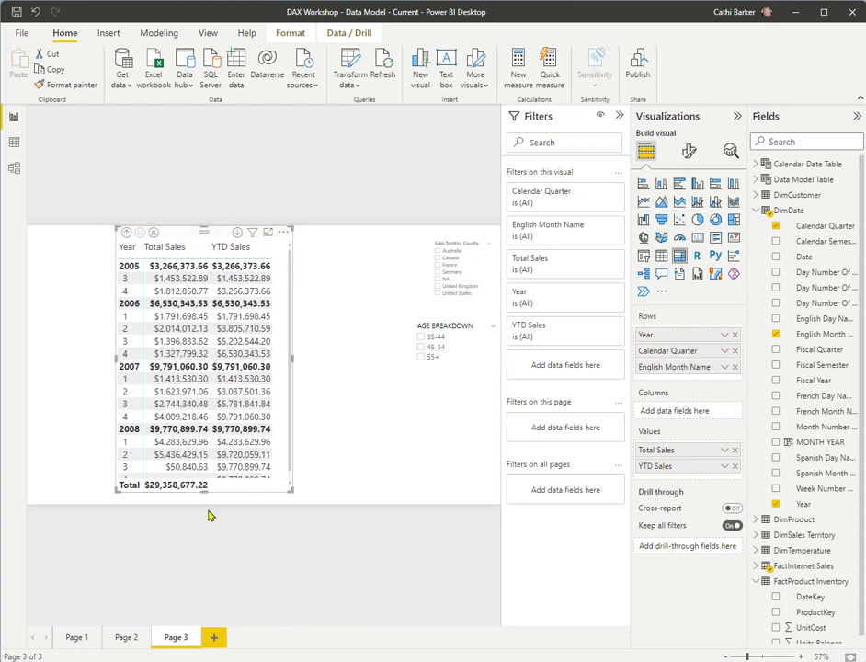
left_click_drag(206, 506, 206, 505)
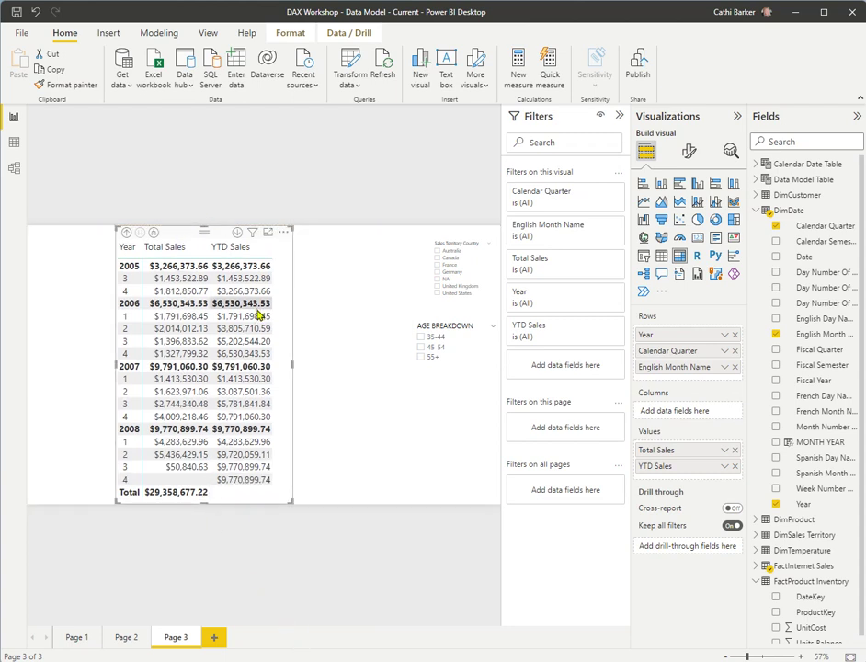
left_click_drag(183, 240, 125, 240)
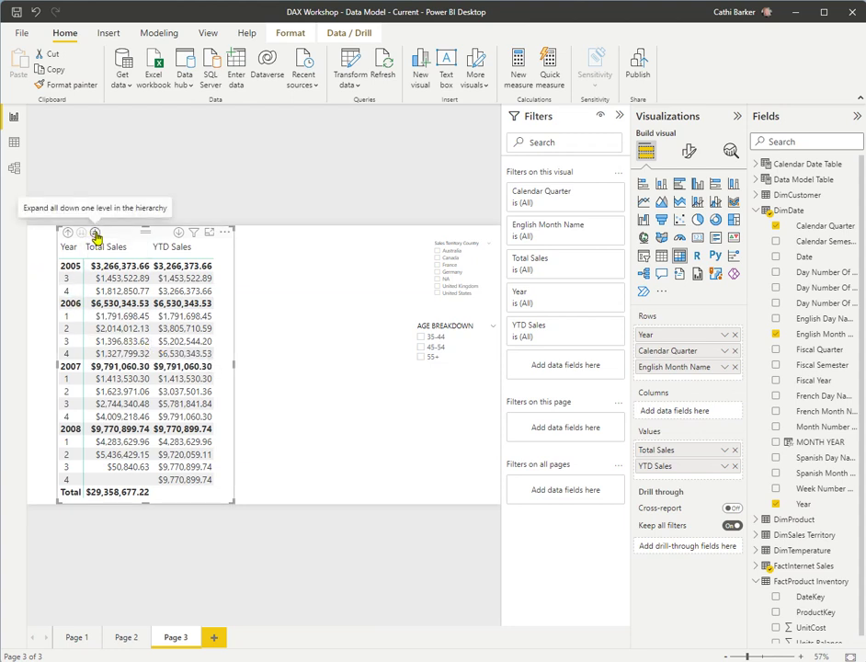
Step: Expand every quarter to its months and widen the matrix so YTD Sales values fit
left_click(96, 235)
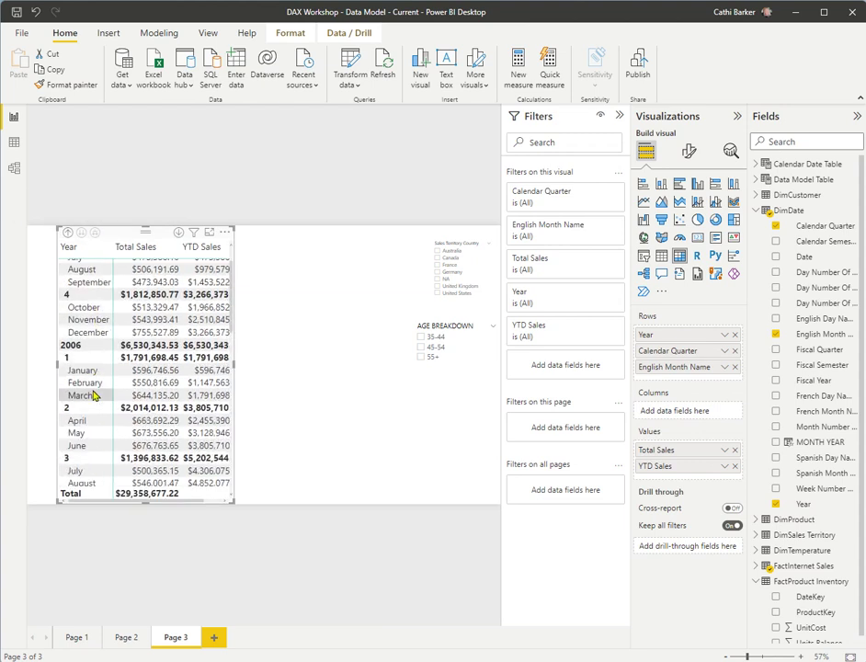
scroll(73, 377, "down", 1)
scroll(106, 402, "down", 1)
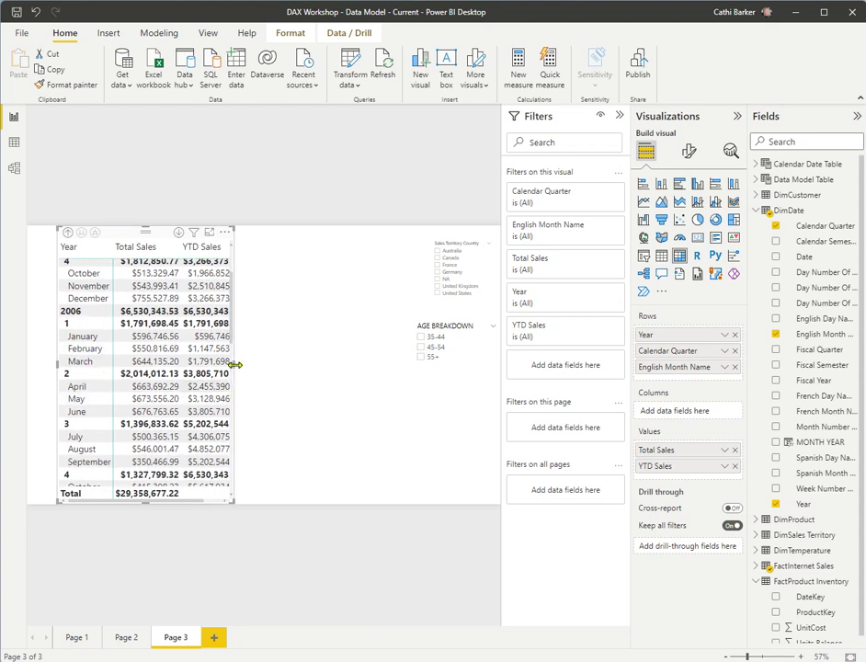
left_click_drag(235, 363, 271, 368)
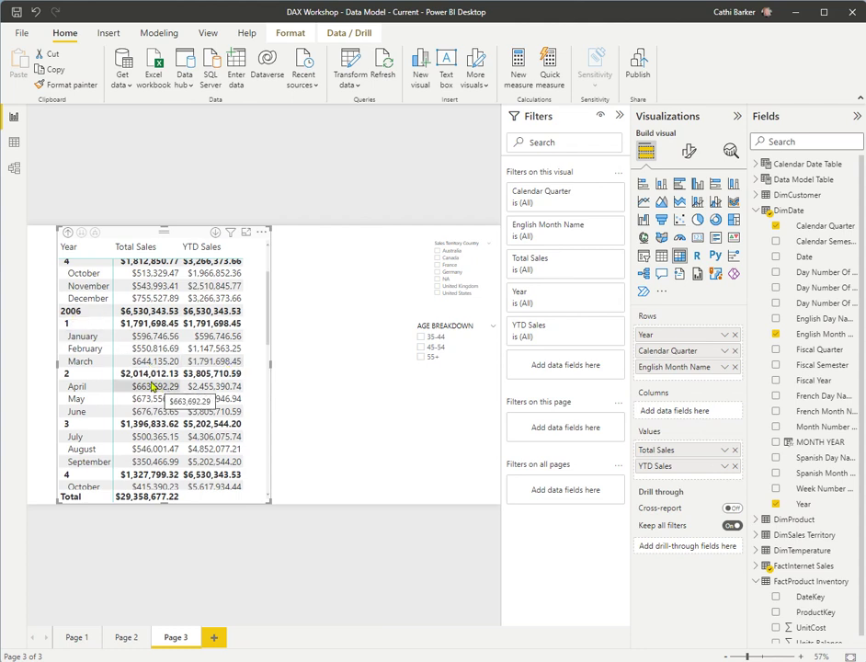
left_click(67, 233)
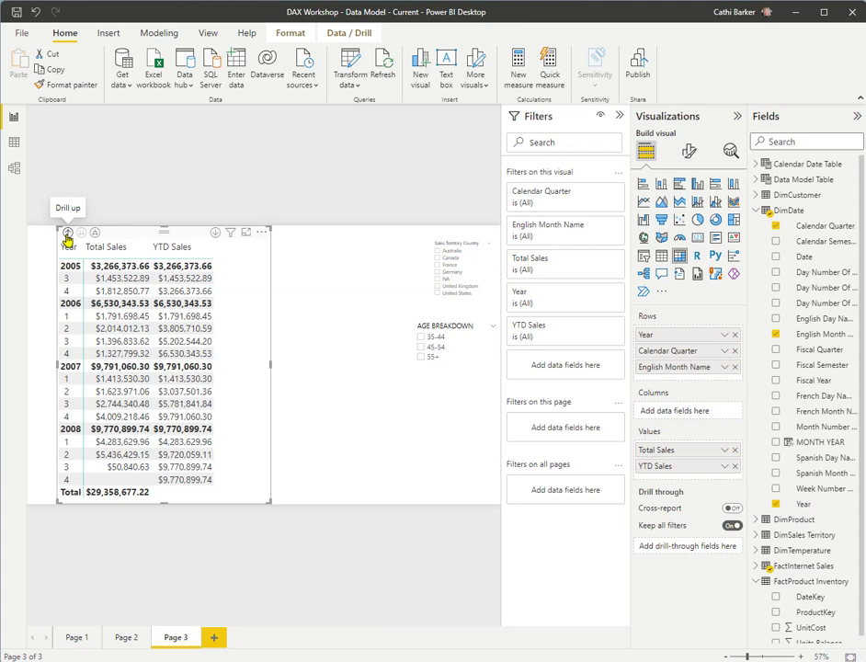
left_click(67, 234)
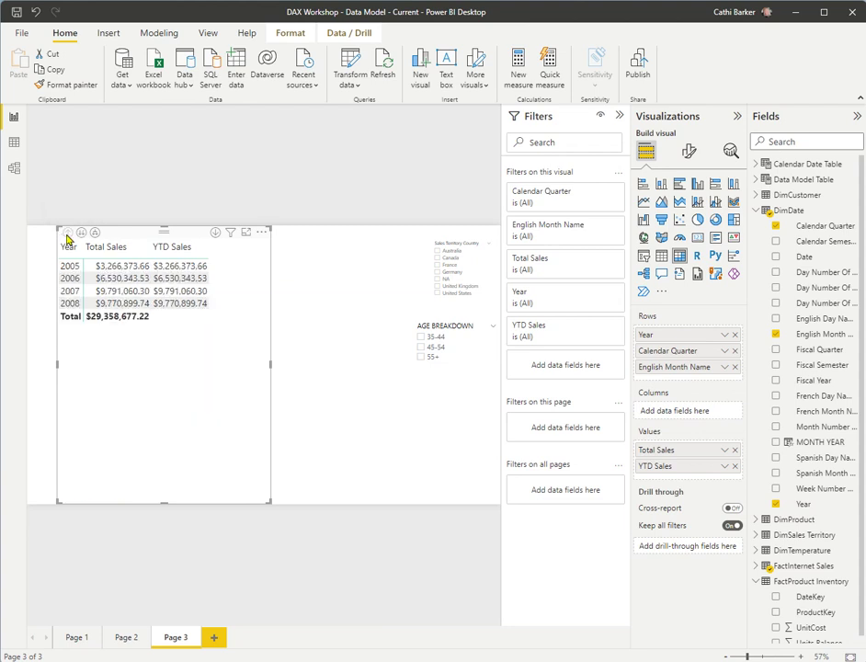
left_click(95, 234)
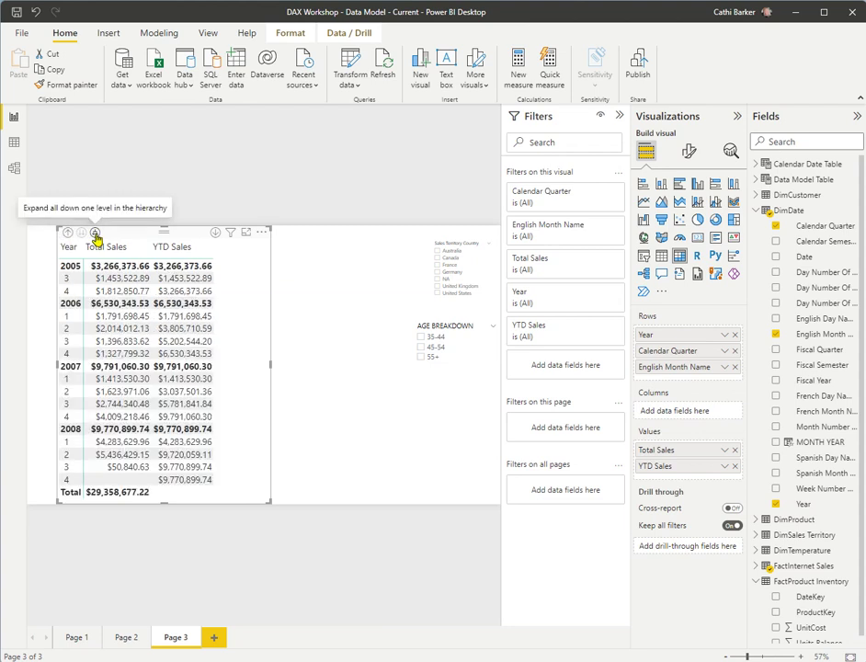
left_click(95, 233)
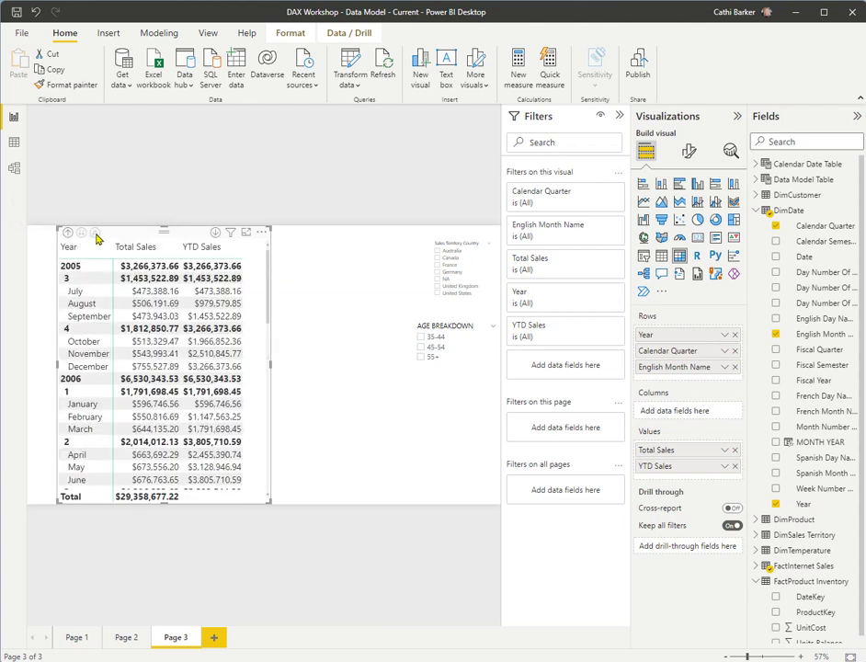